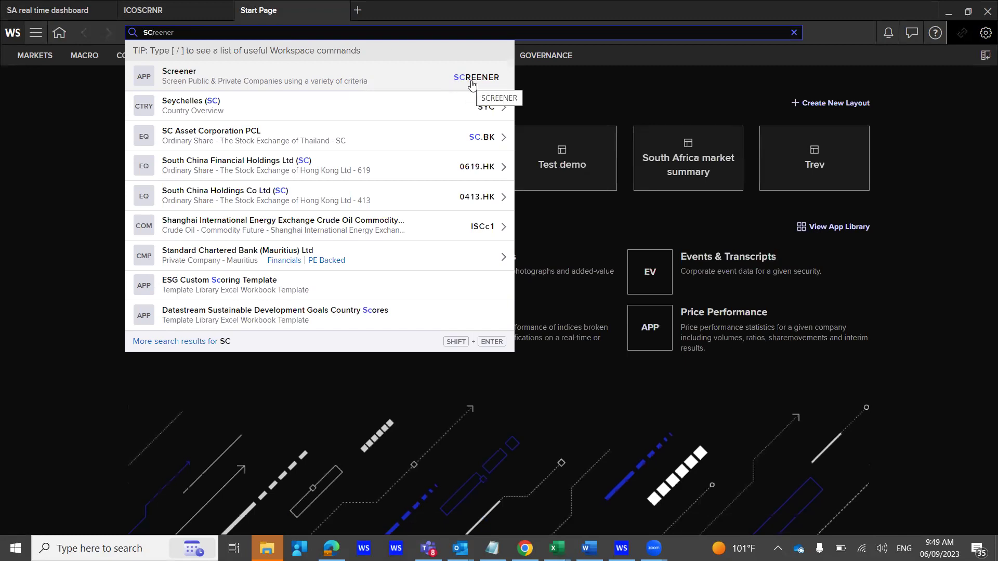
Search the Workspace bar for SCREENER to list the screener apps
type("reener")
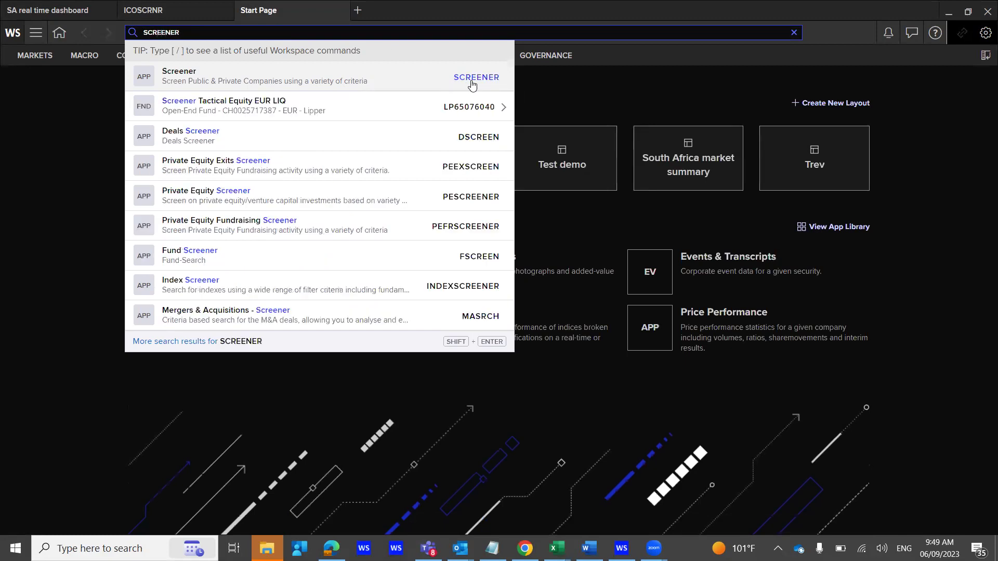
Open Screener and restrict the universe's included lists to the Russell 1000 index
left_click(480, 79)
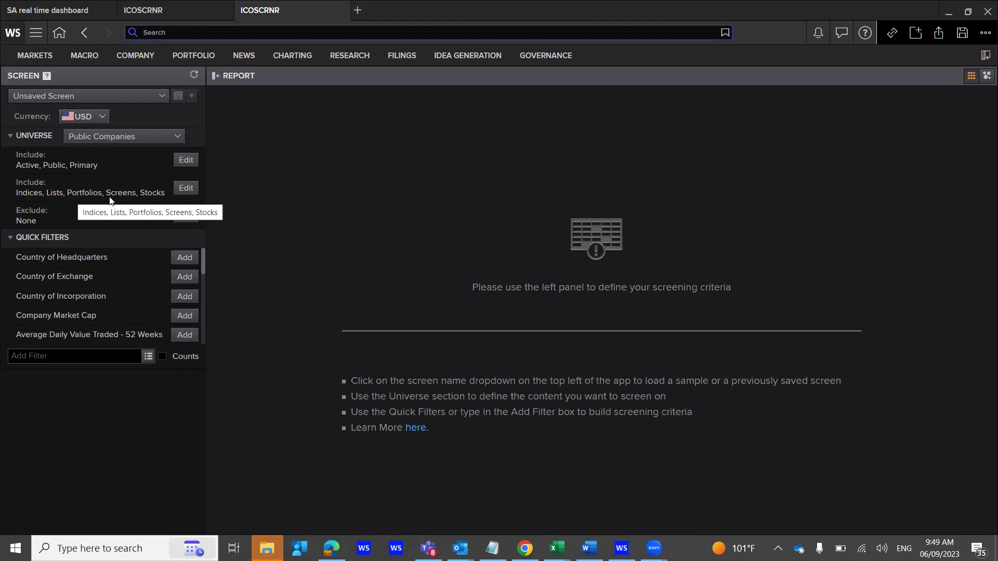
left_click(186, 189)
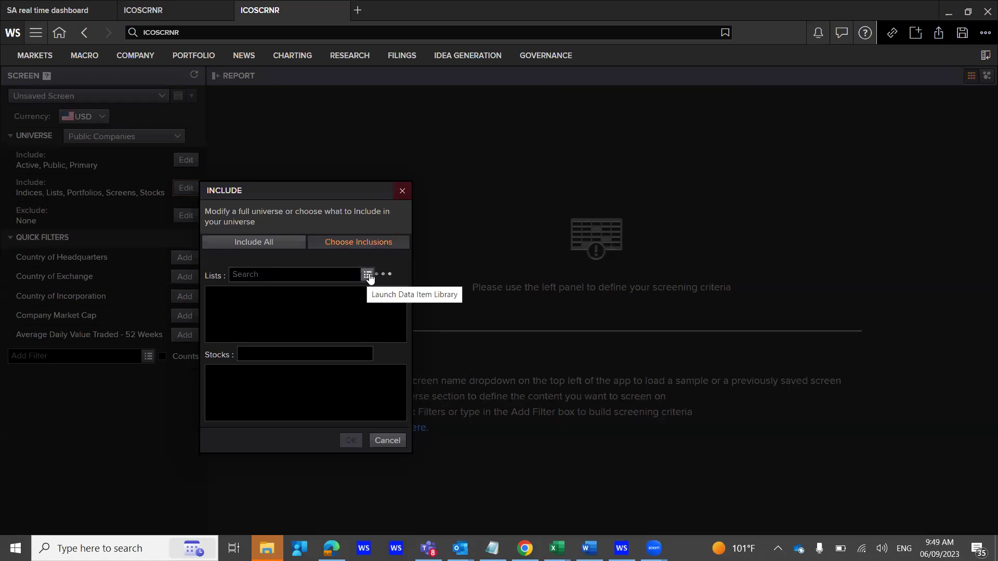
type("RUS")
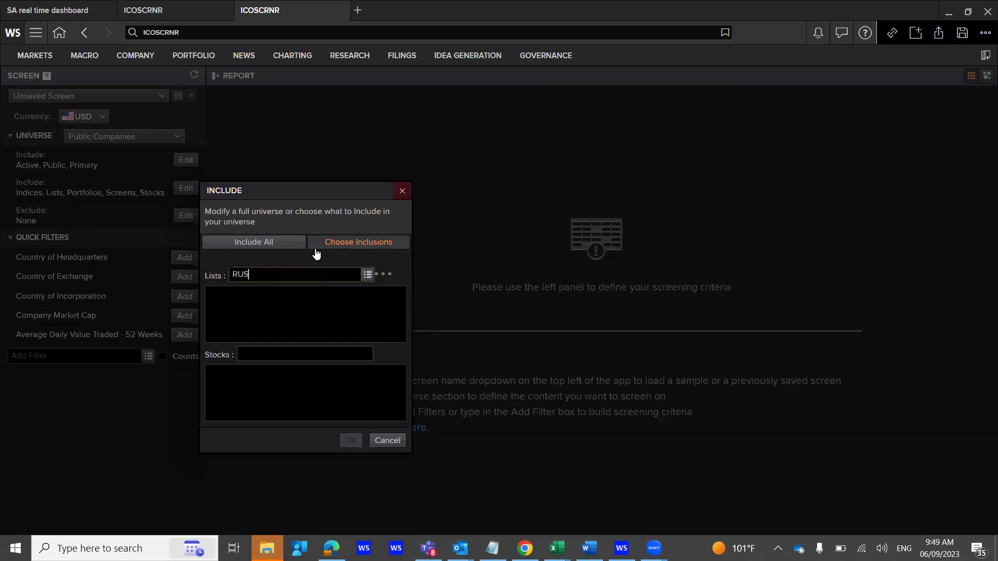
type("SELL 10")
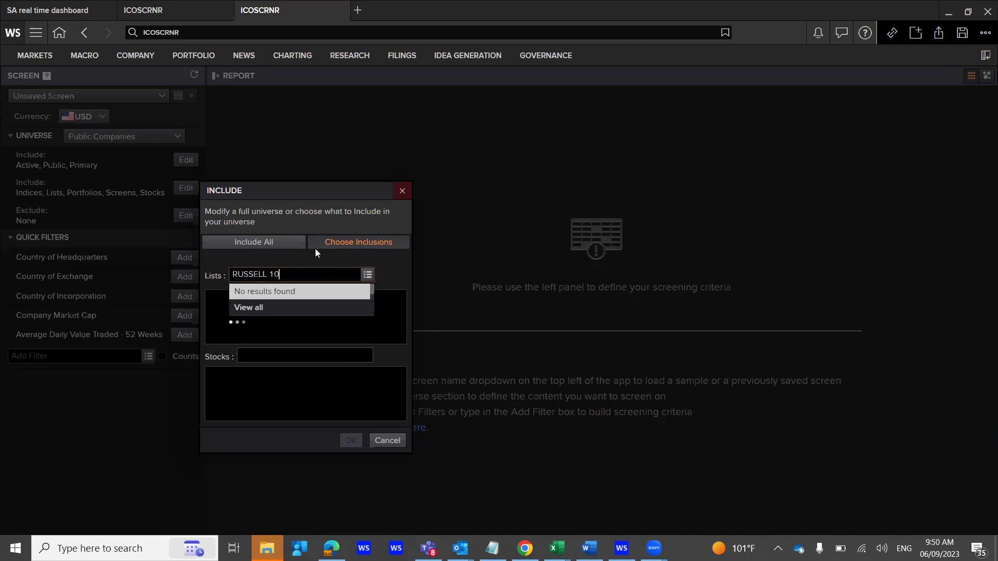
type("00")
left_click(367, 275)
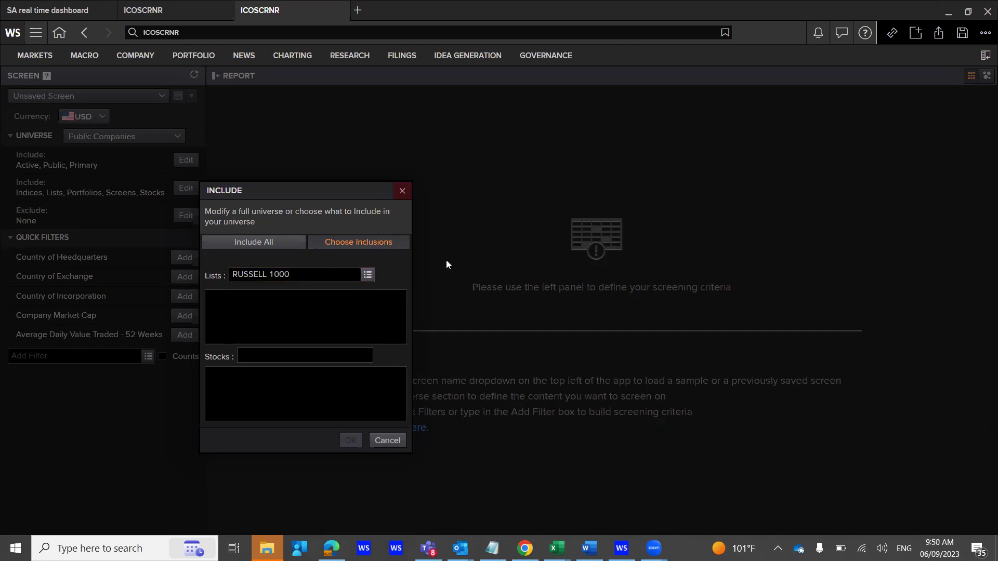
left_click(368, 275)
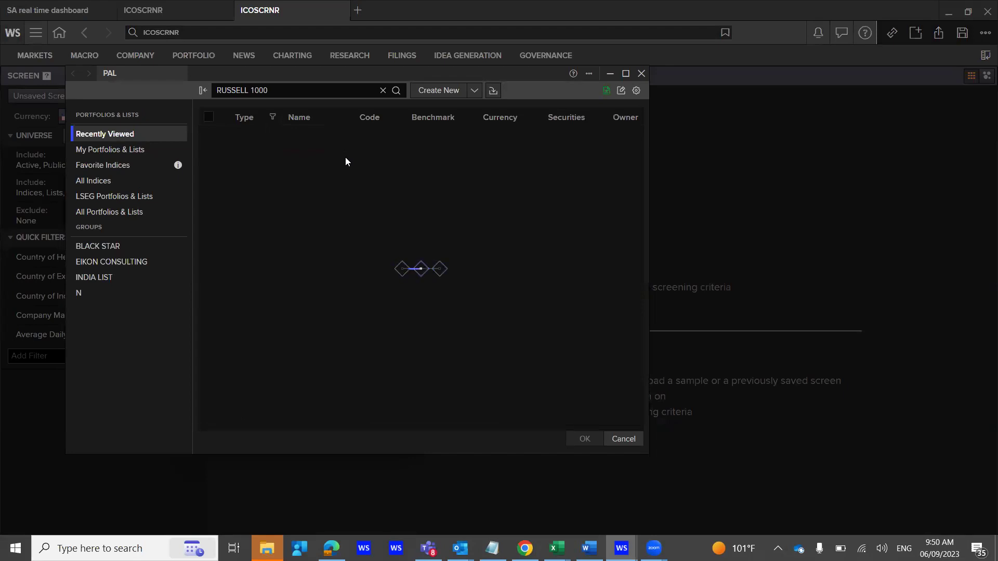
left_click(627, 73)
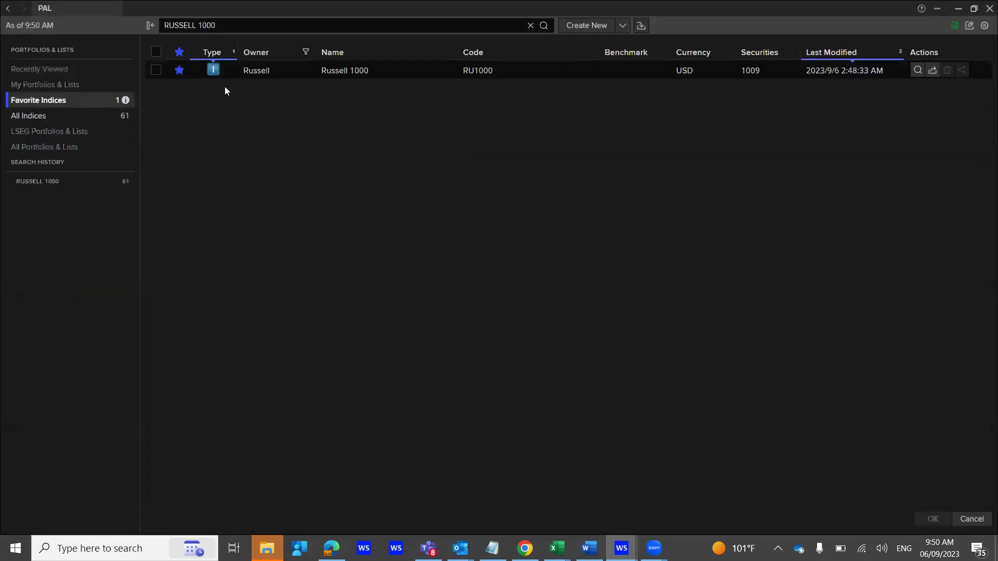
left_click(157, 72)
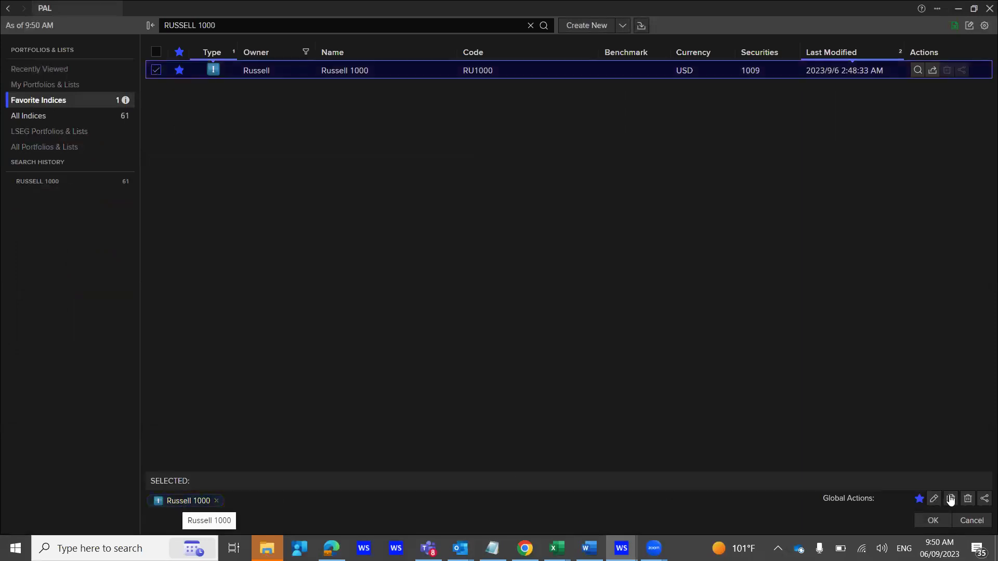
left_click(935, 521)
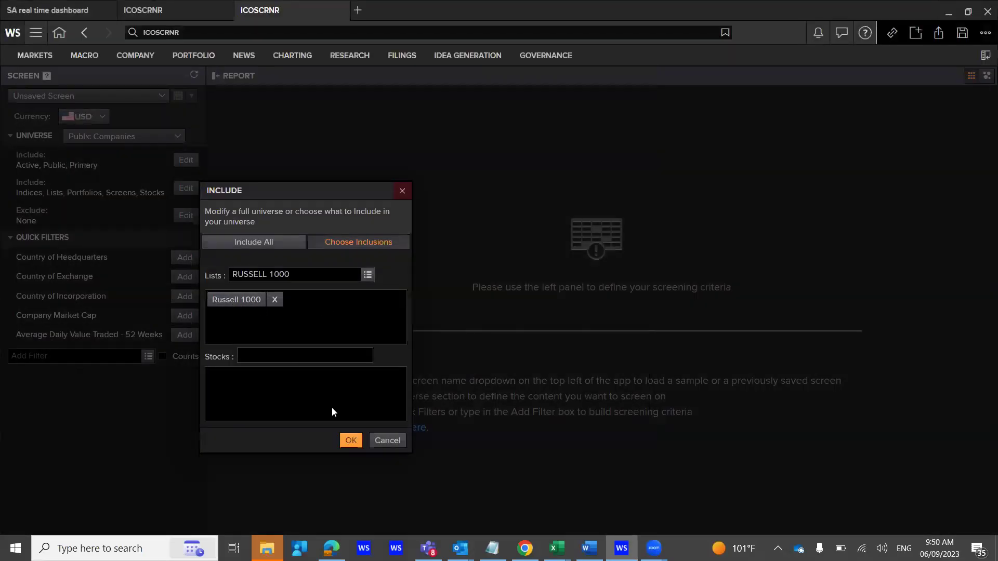
left_click(348, 441)
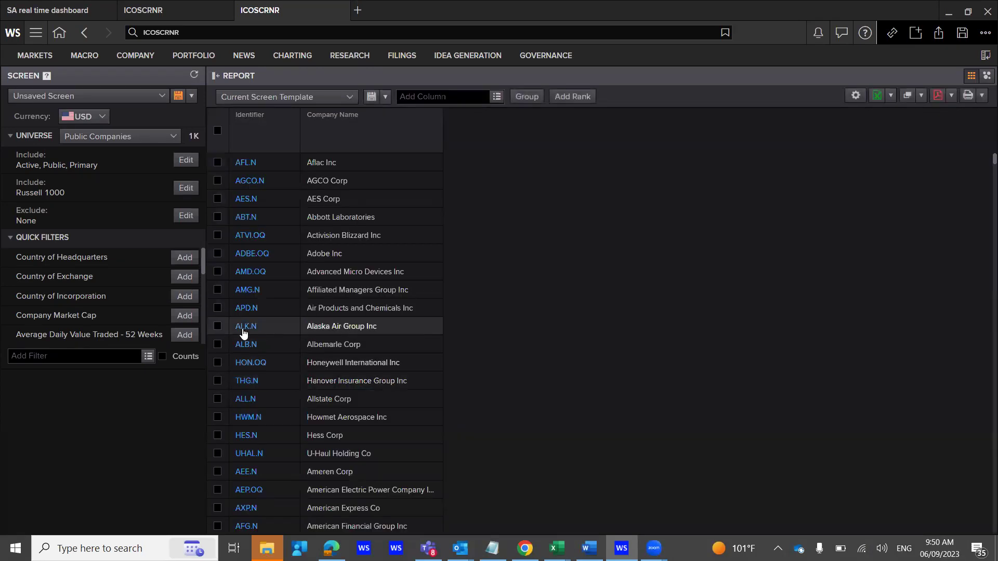
Add an ESG Score filter of greater than or equal to 60
left_click(127, 357)
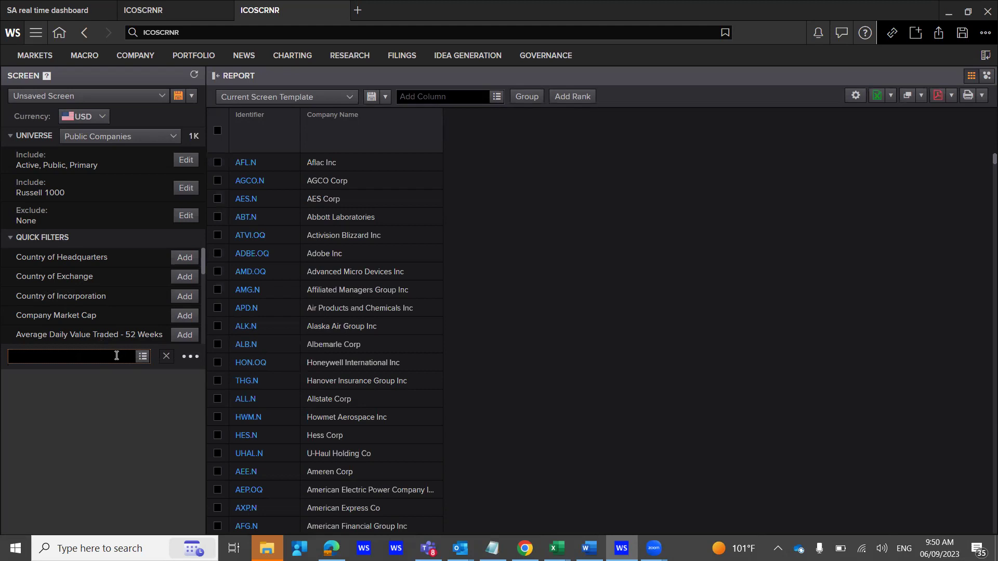
type("ESG SCORE")
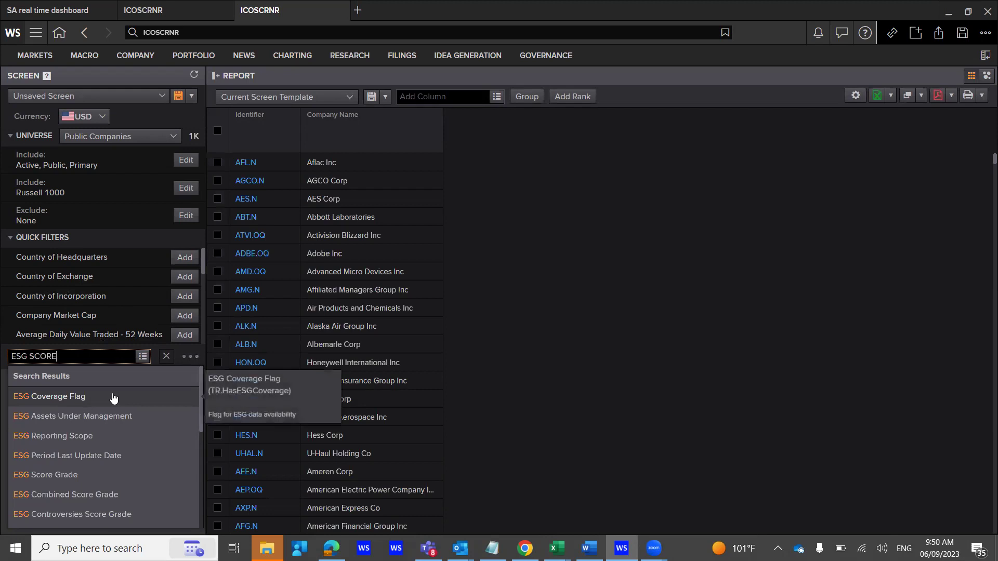
left_click(91, 397)
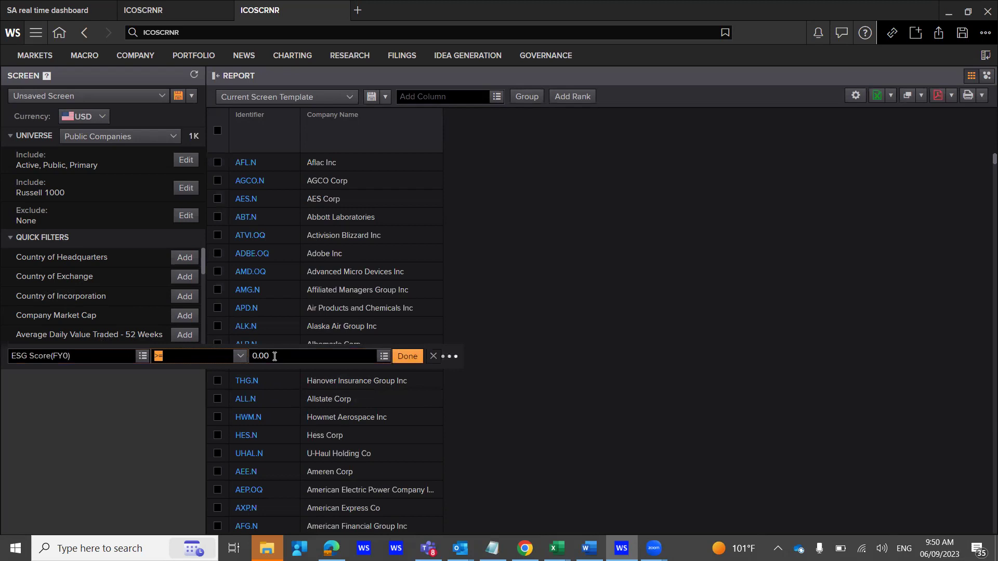
key("Tab")
type("60")
left_click(406, 356)
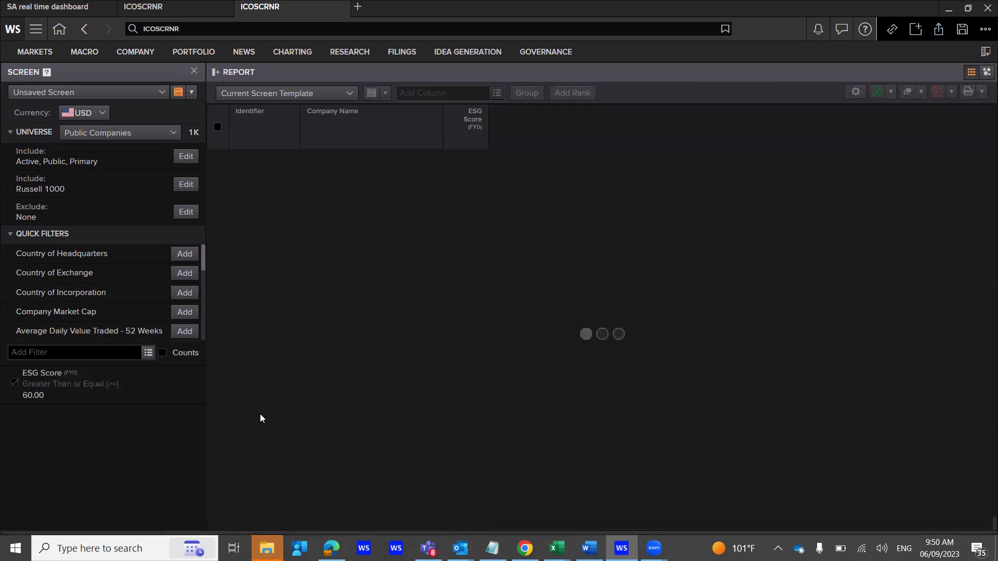
Add a Board Gender Diversity, Percent filter of at least 35
left_click(111, 350)
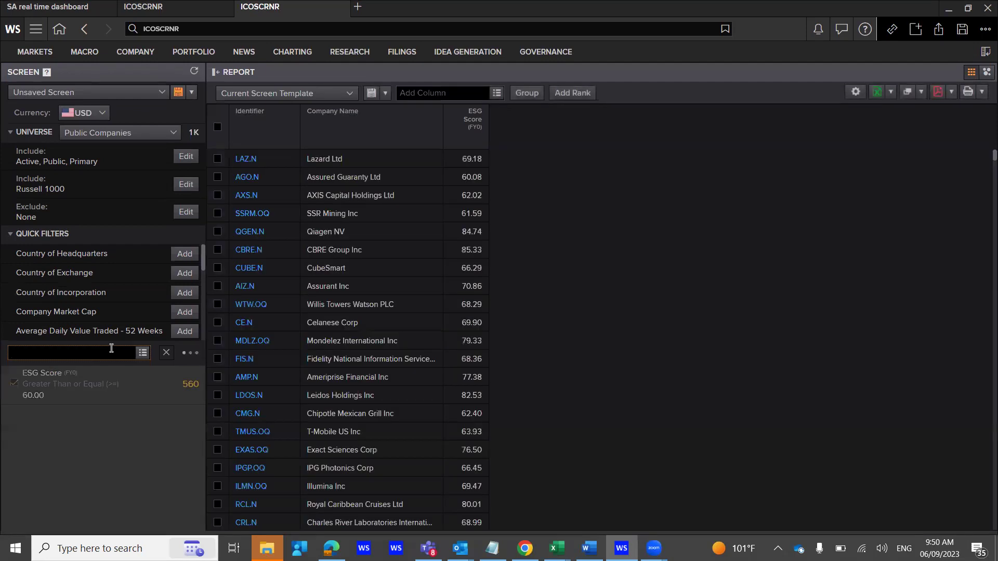
type("BOARD GENDE")
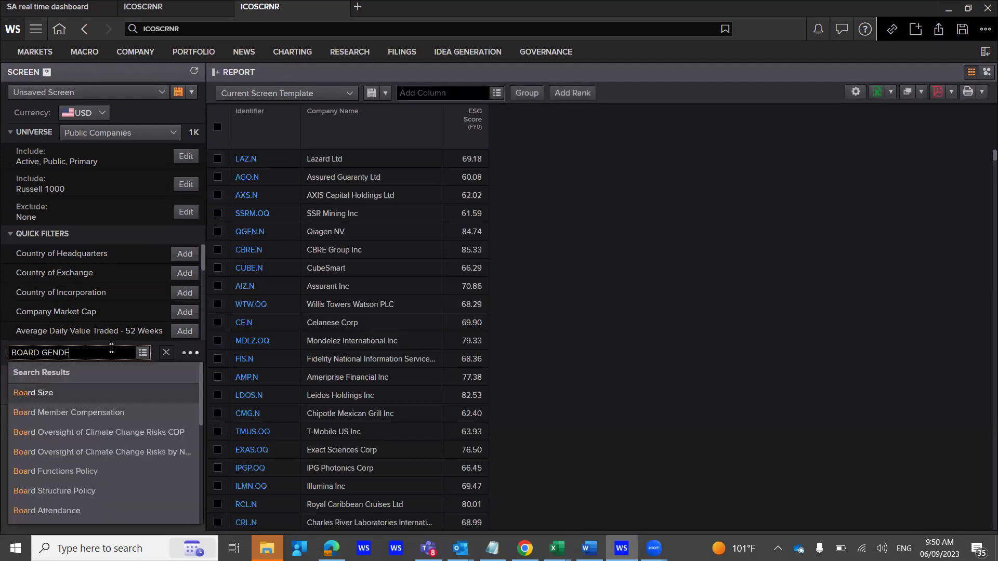
type("R")
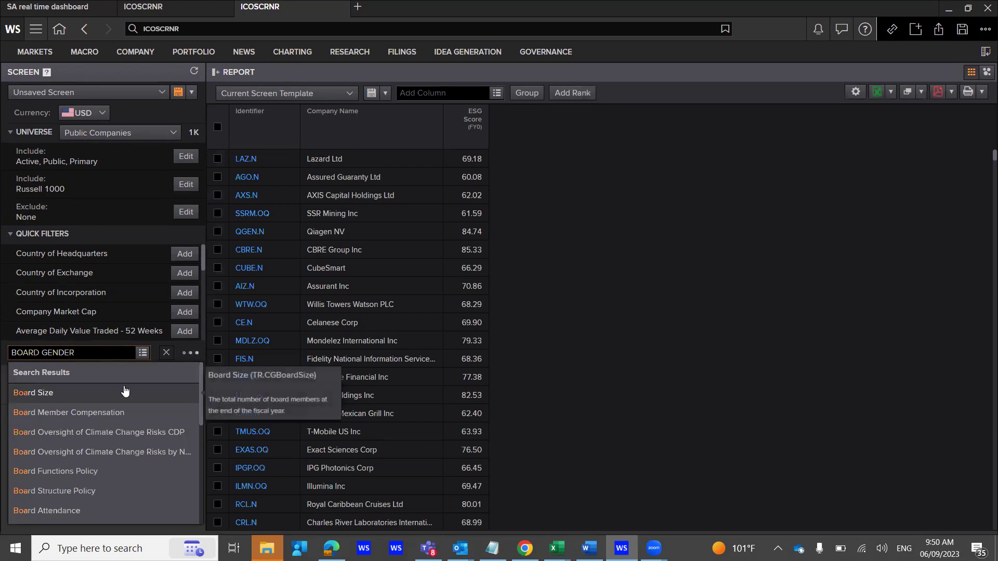
left_click(133, 394)
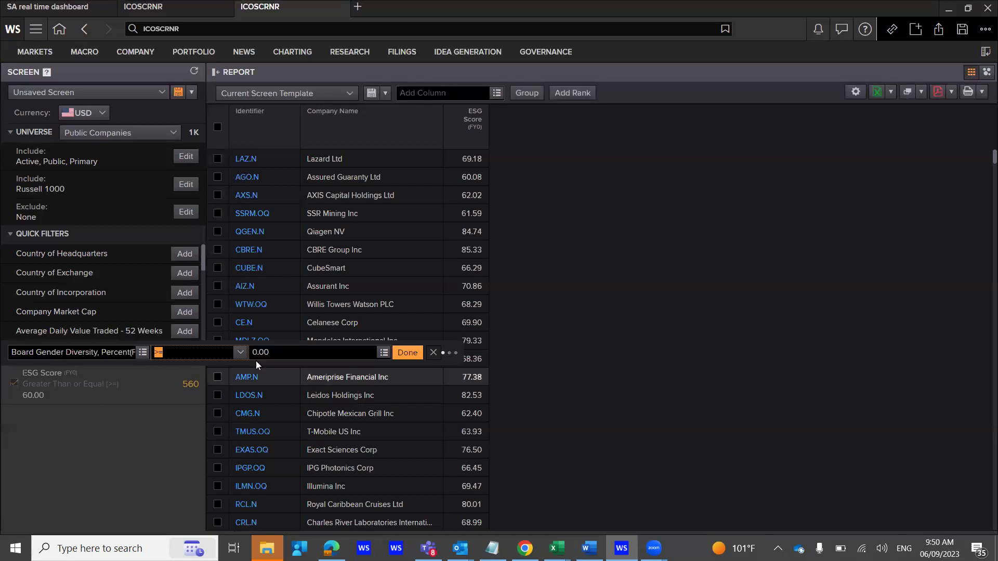
key("Tab")
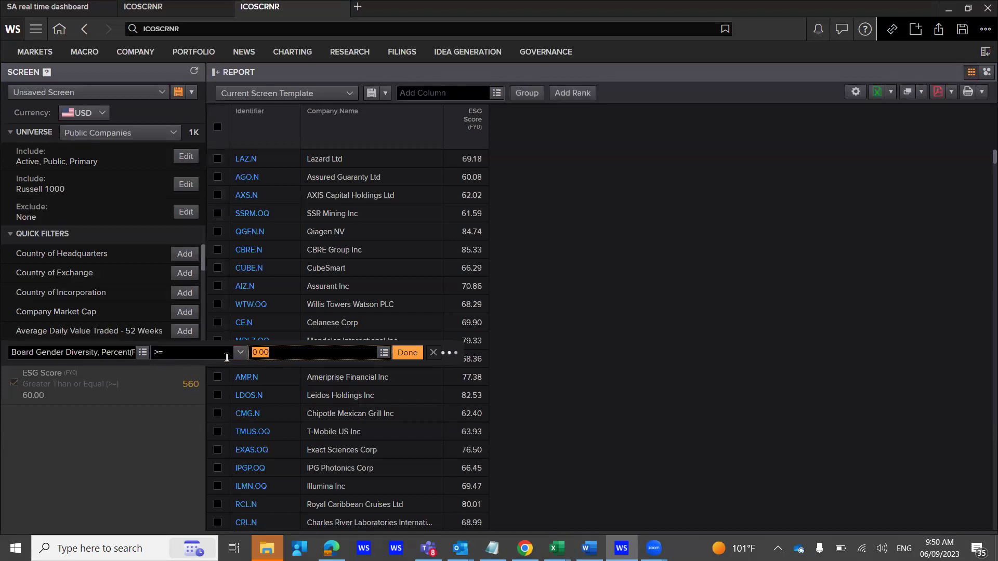
type("35")
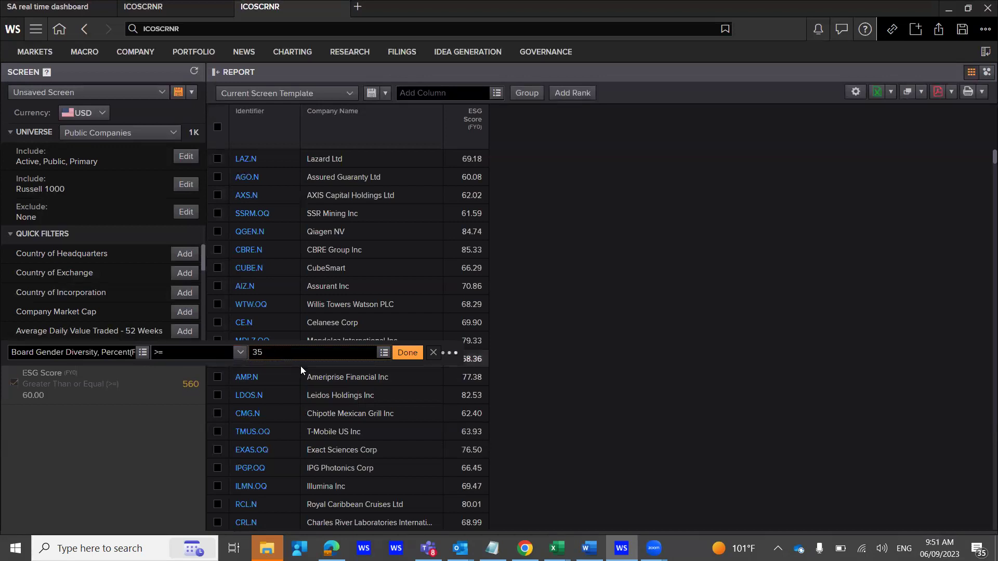
left_click(399, 361)
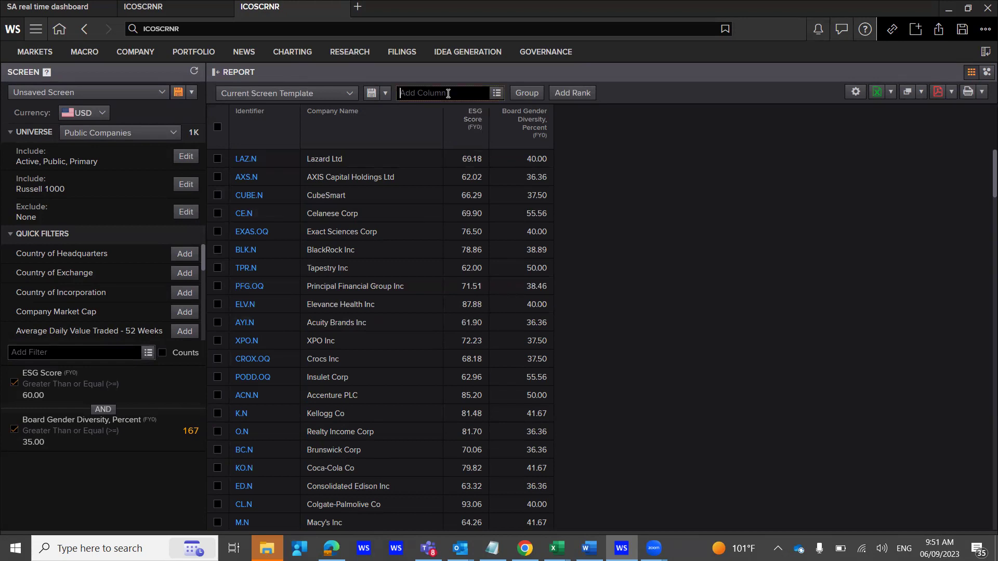
Add Company Market Capitalization and EBITDA - Mean columns, adding then removing Revenue
type("COMPANY MARKET")
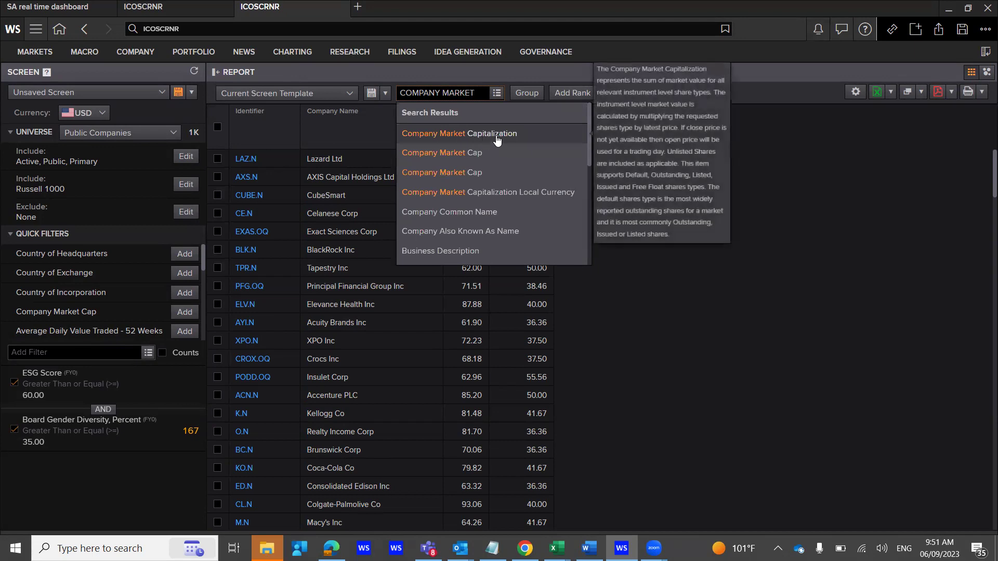
left_click(496, 137)
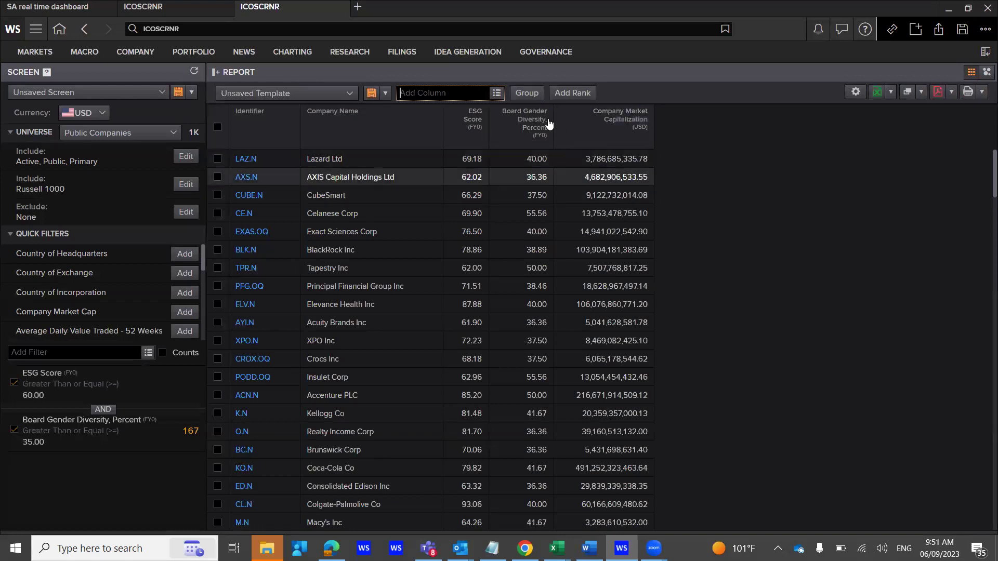
left_click(467, 91)
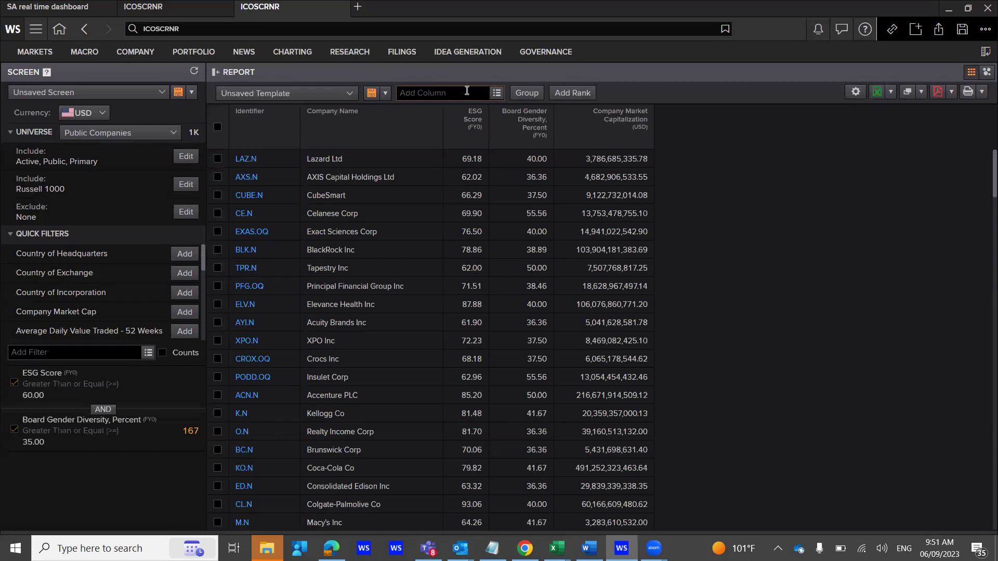
type("EBITD")
type("D")
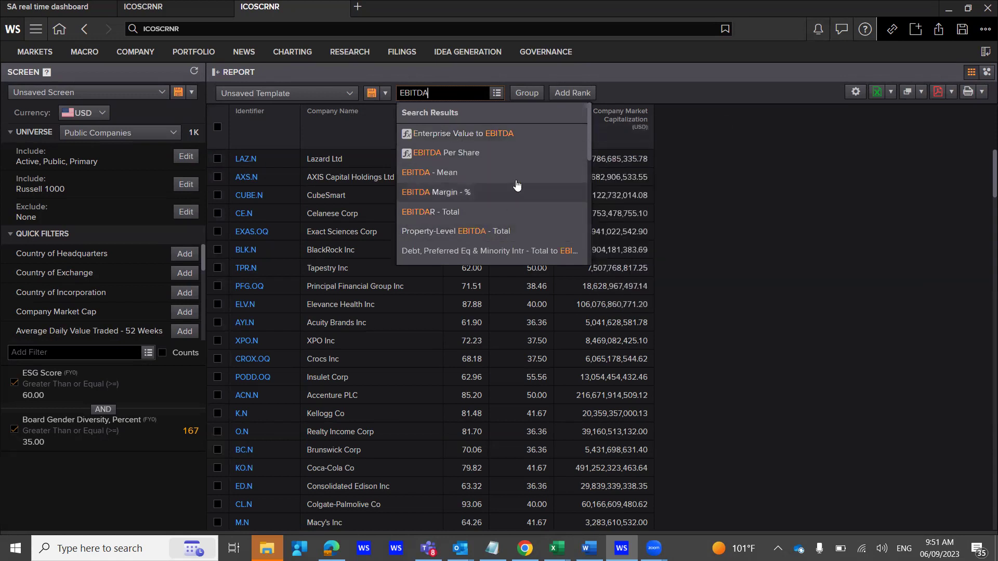
left_click(480, 180)
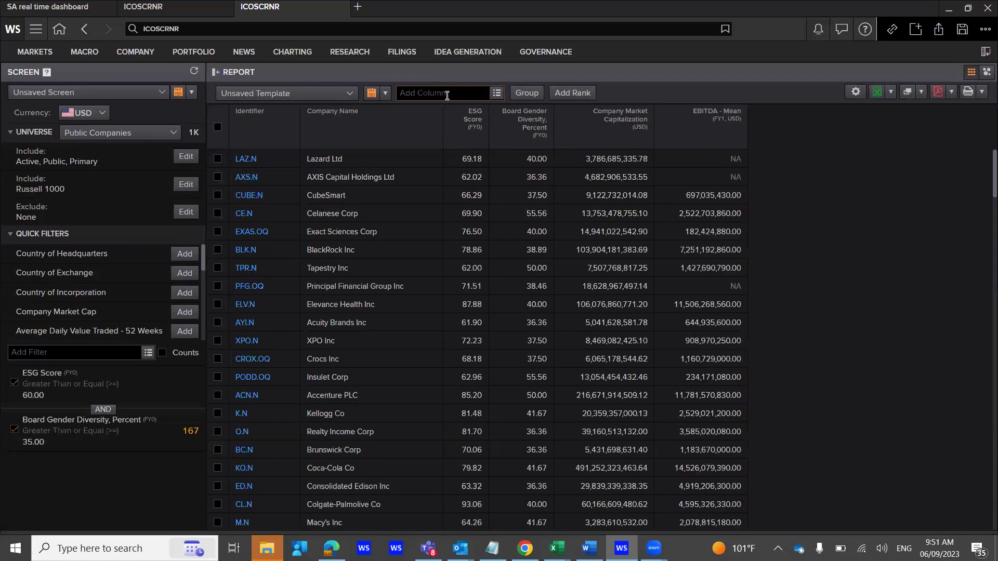
type("REVENUE")
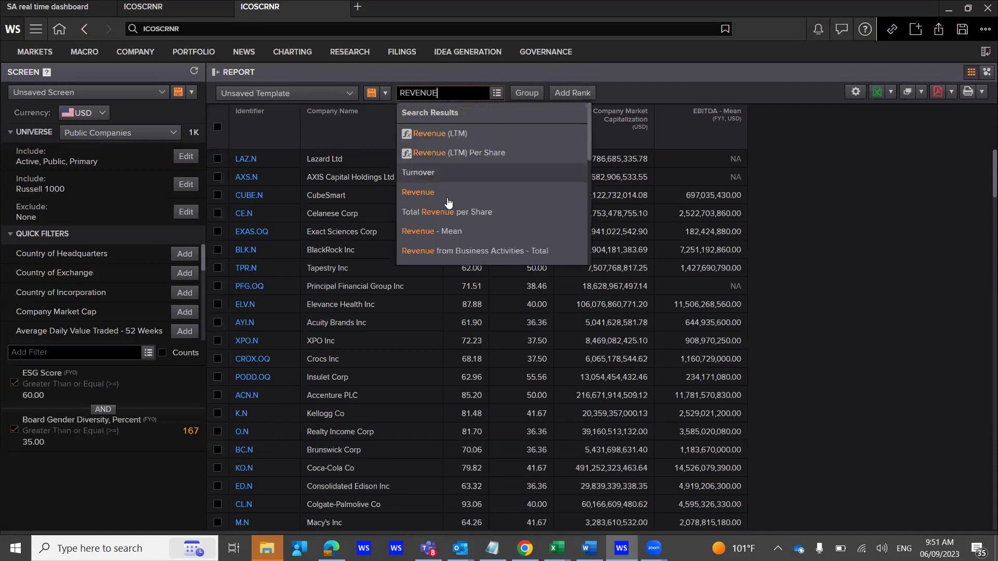
left_click(455, 195)
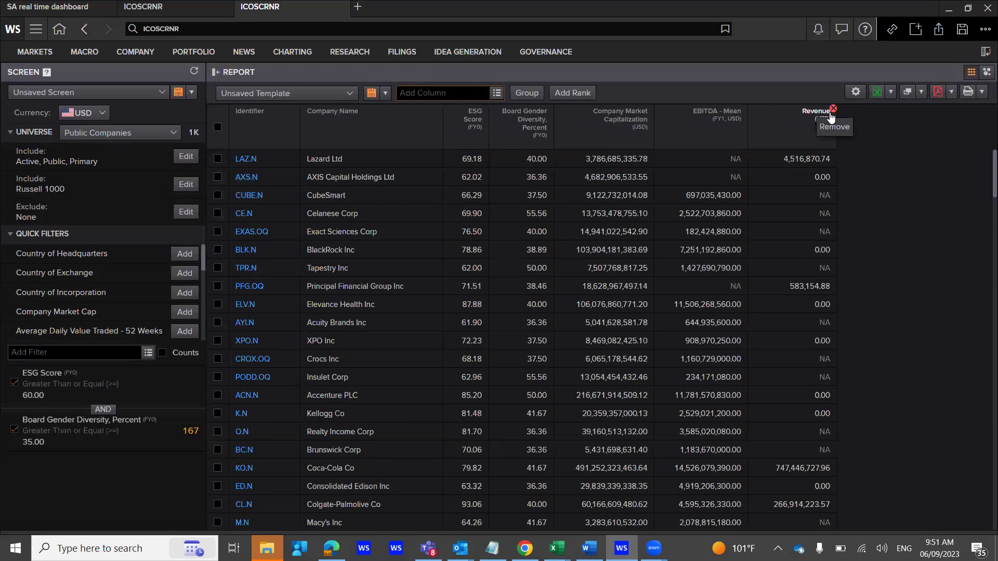
left_click(832, 110)
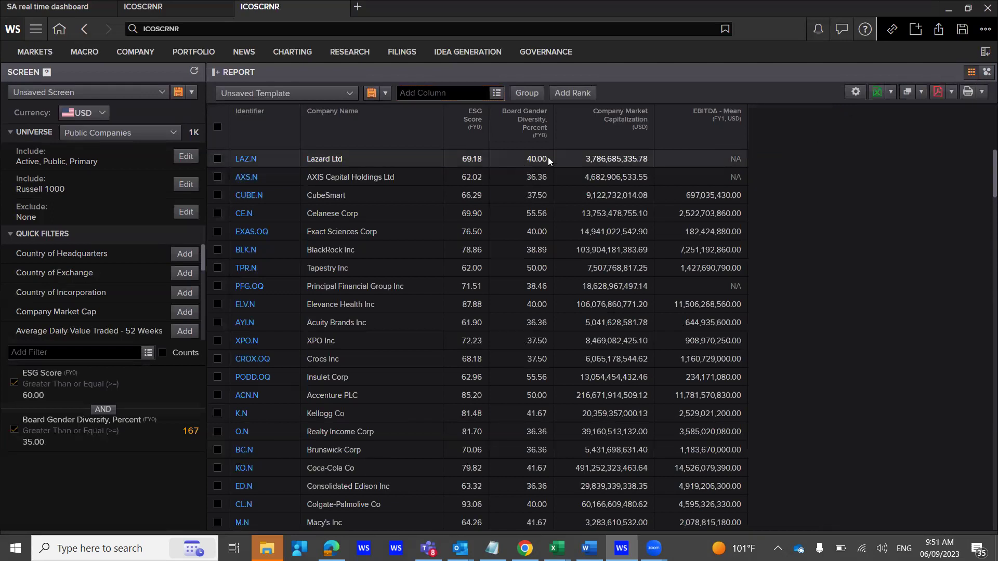
Load the Forward Valuation report template, discarding unsaved template changes
left_click(343, 95)
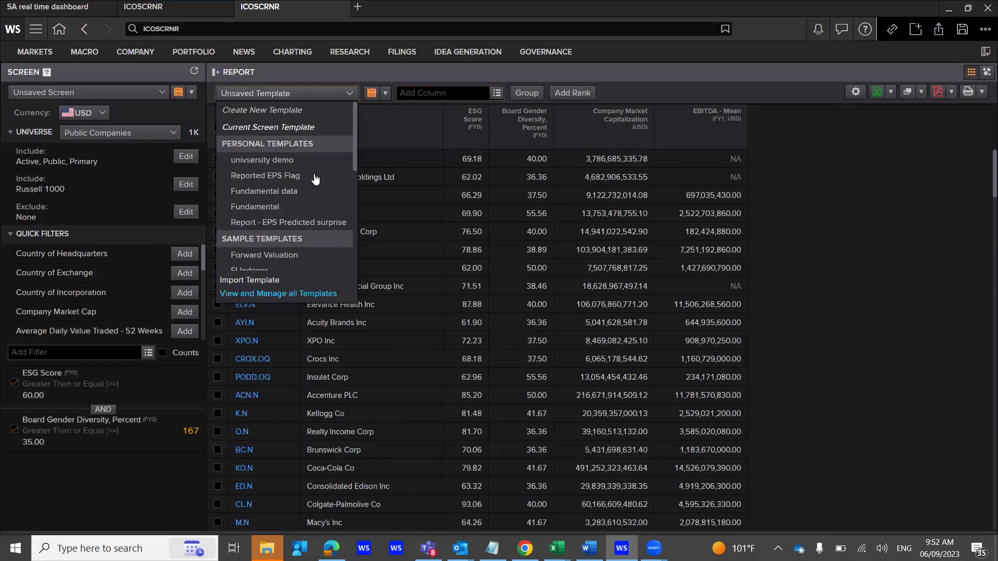
left_click(304, 295)
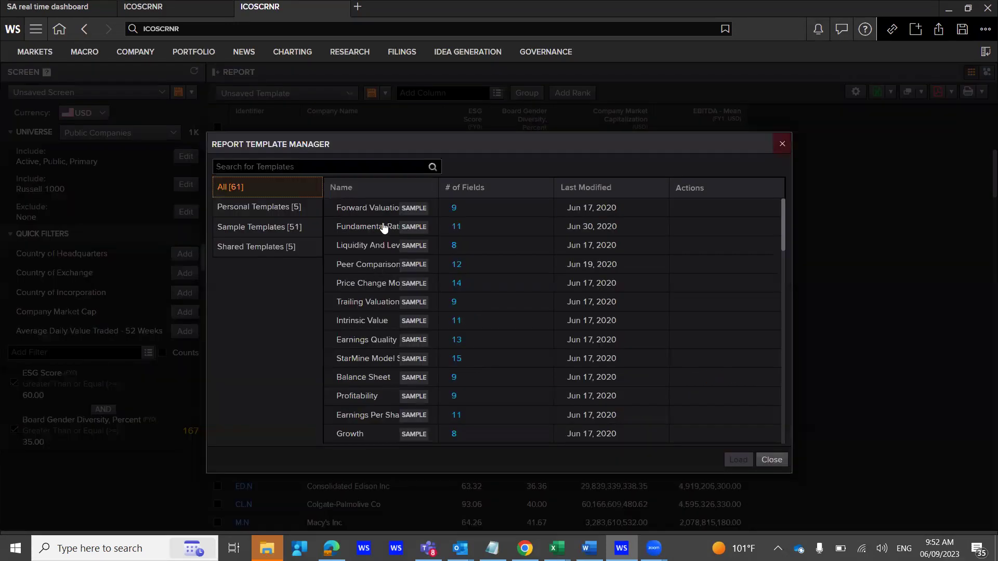
left_click(456, 210)
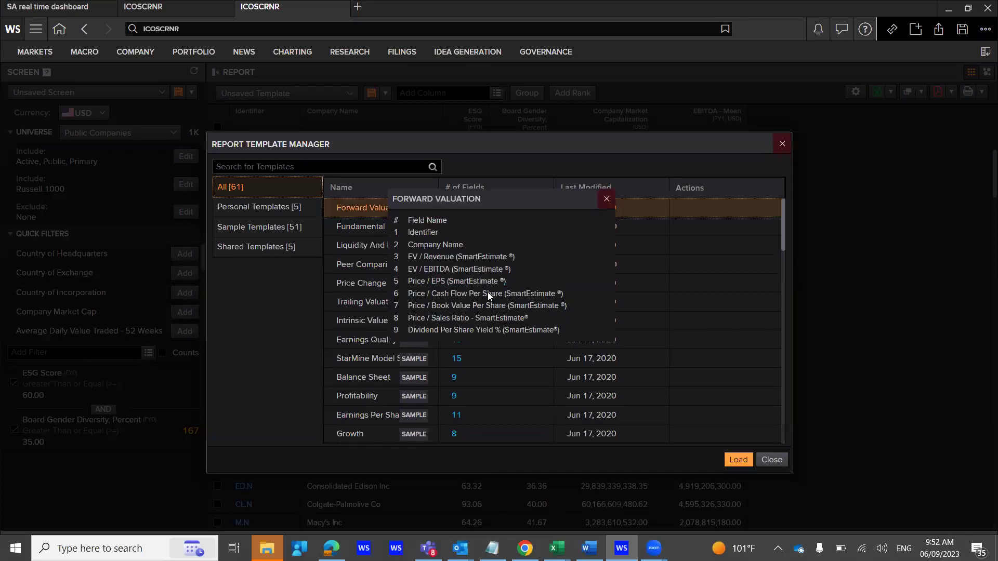
left_click(605, 200)
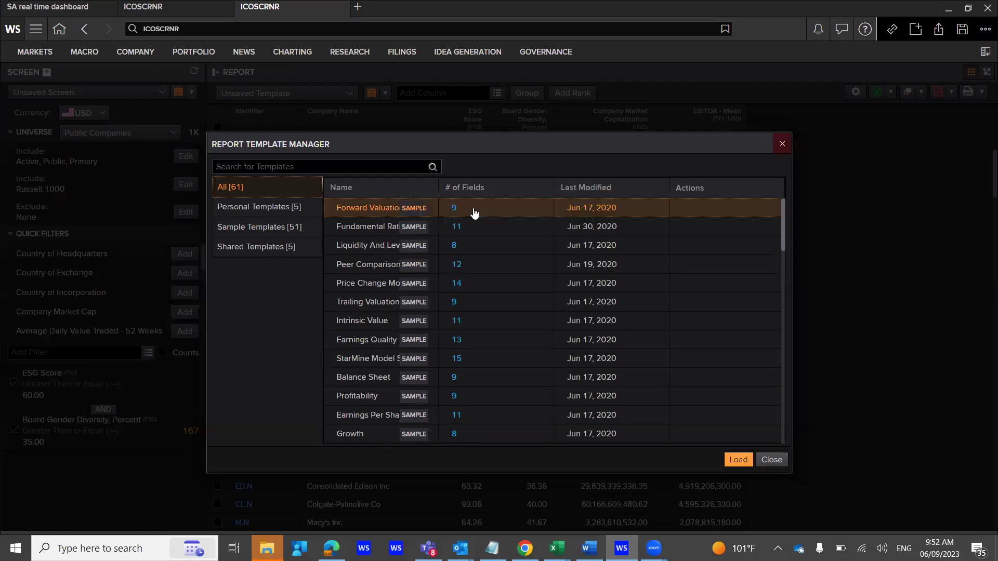
left_click(737, 461)
left_click(511, 193)
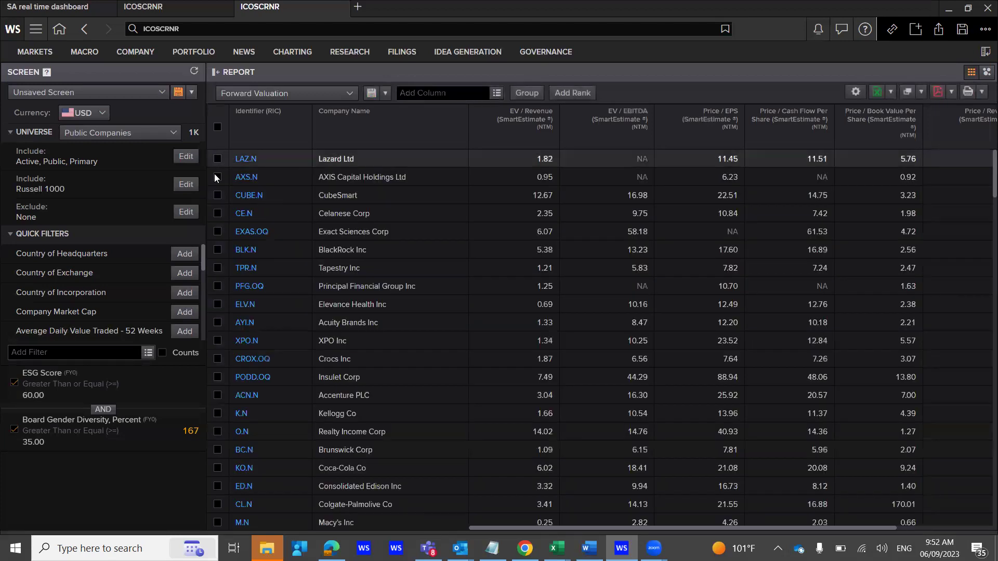
Select LAZ.N, AXS.N, CE.N, EXAS.OQ and BLK.N and open them in a Monitor
left_click(216, 159)
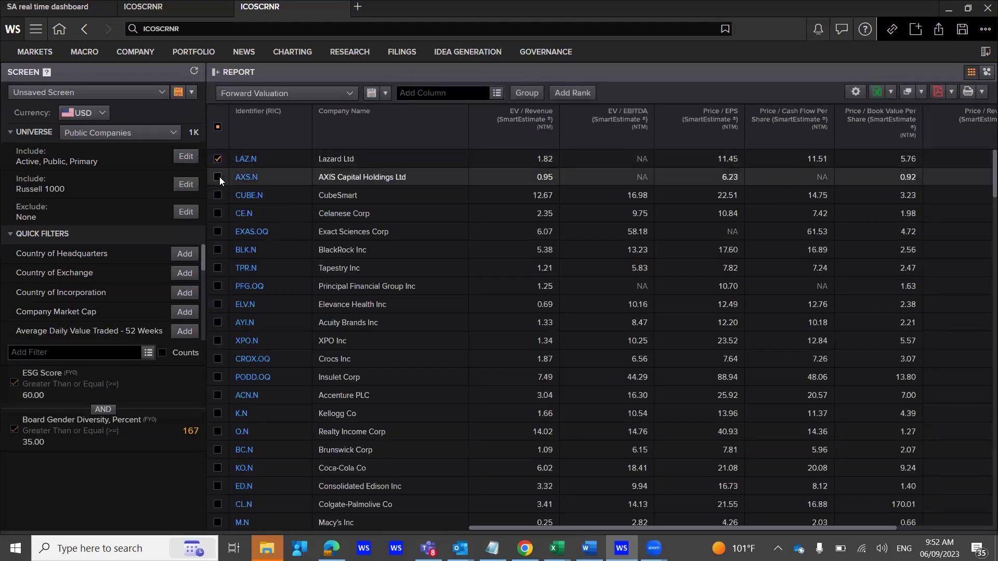
left_click(218, 177)
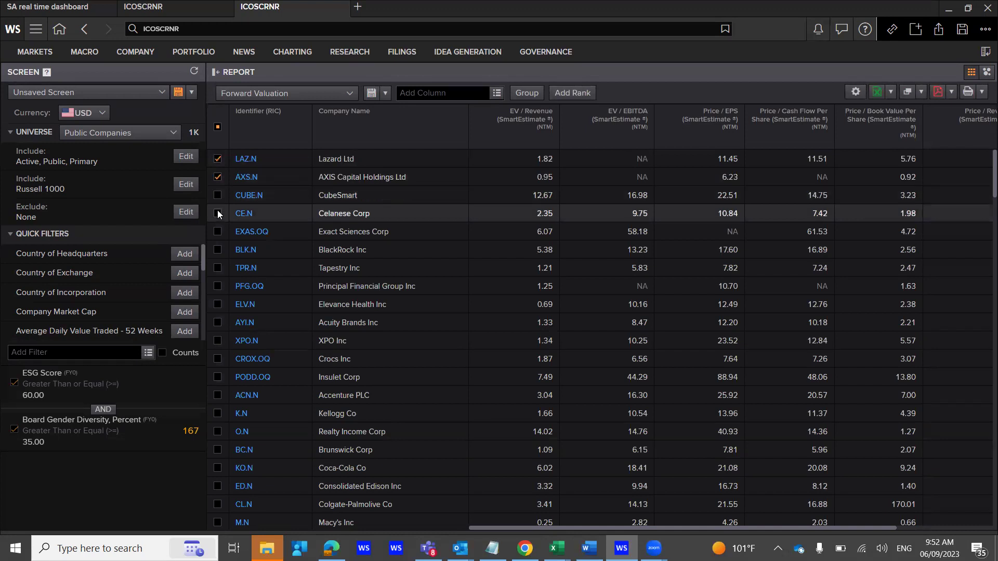
left_click(217, 212)
left_click(218, 231)
left_click(219, 249)
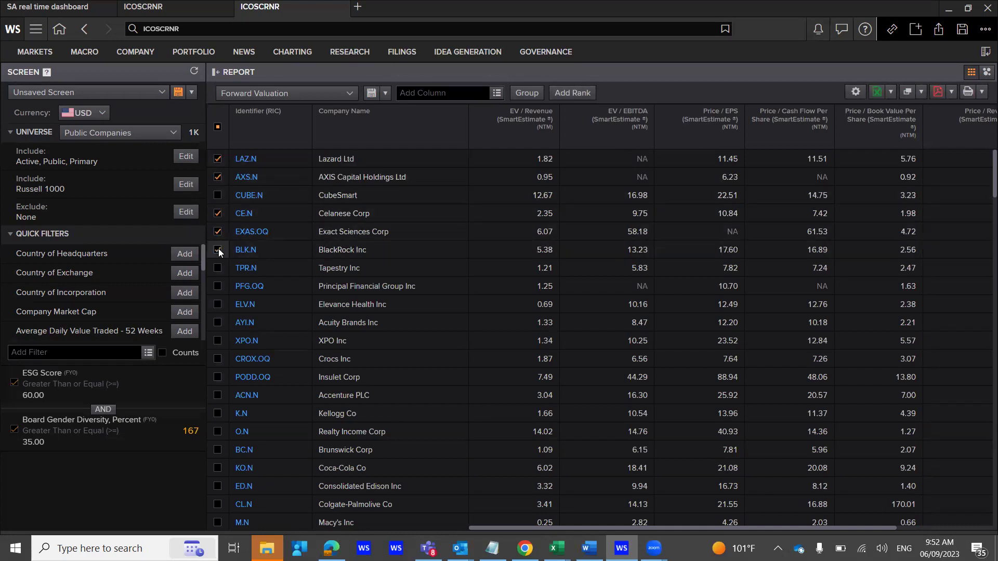
left_click(921, 93)
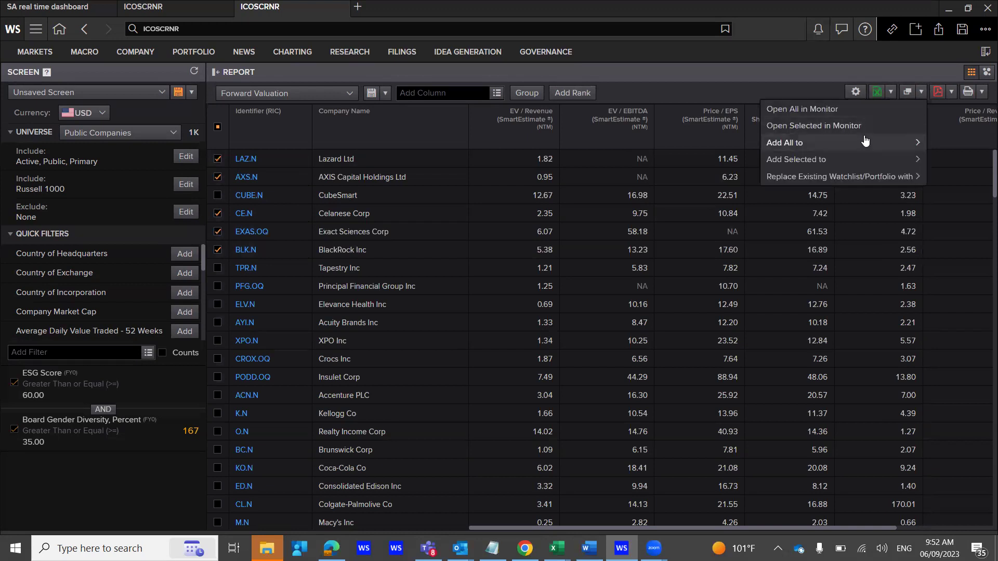
left_click(832, 127)
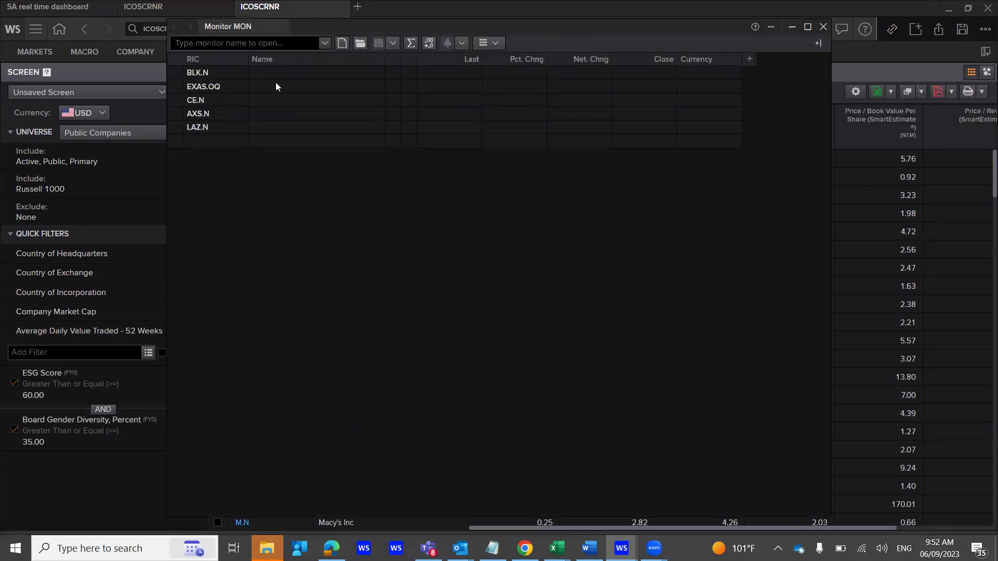
Save the monitor as 'University list 234'
left_click(393, 43)
left_click(405, 74)
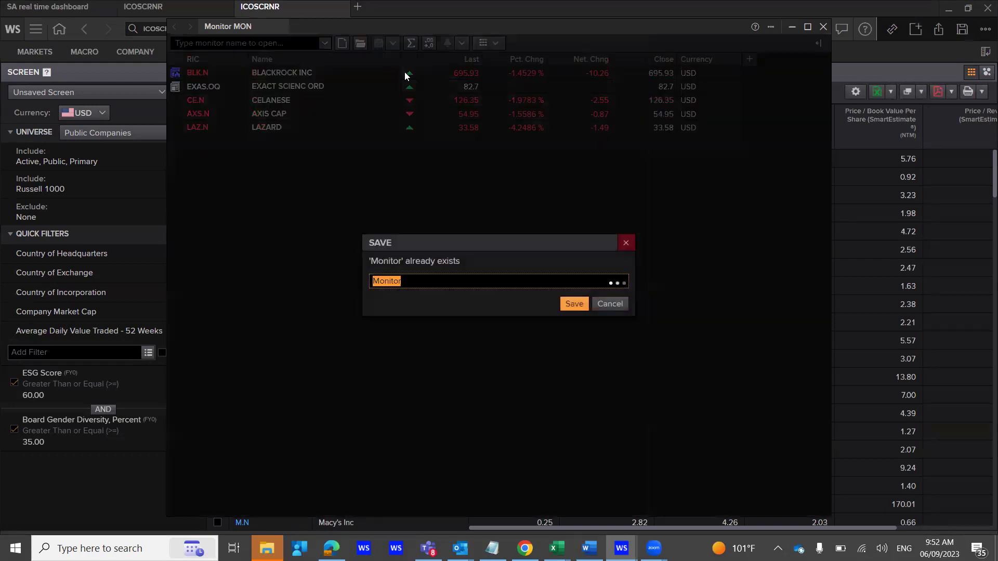
type("UN")
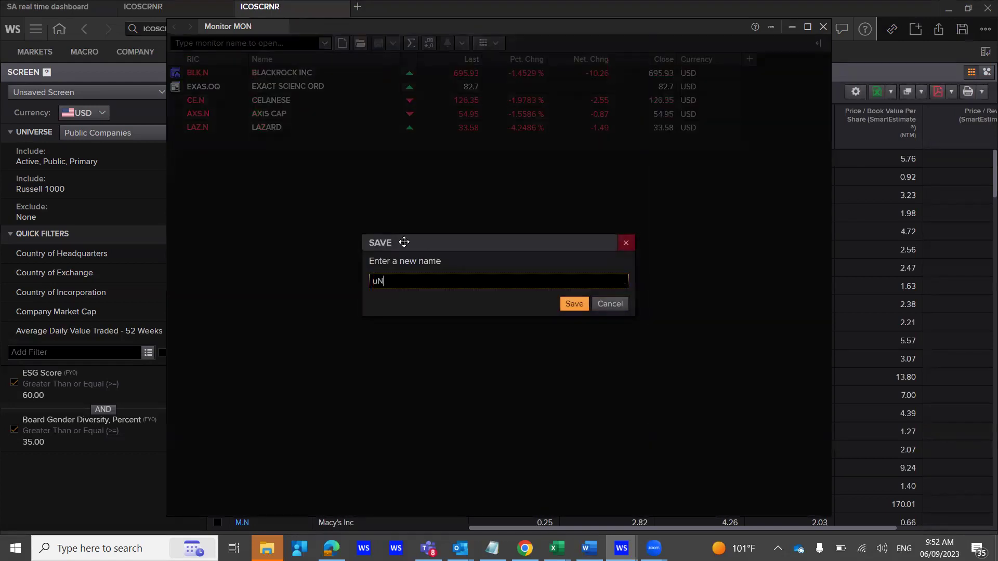
key("BackSpace")
key("BackSpace")
type("University list 234")
left_click(576, 308)
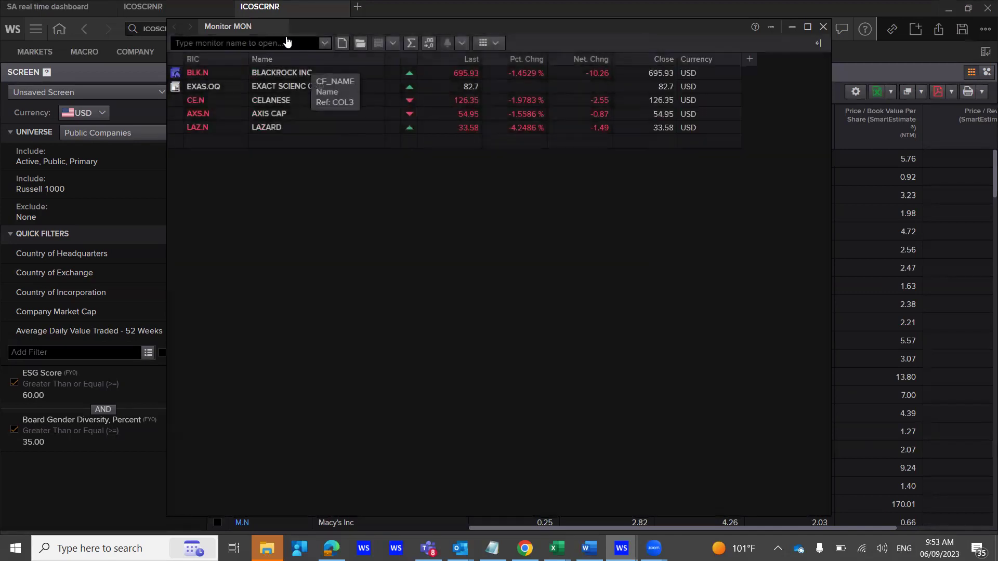